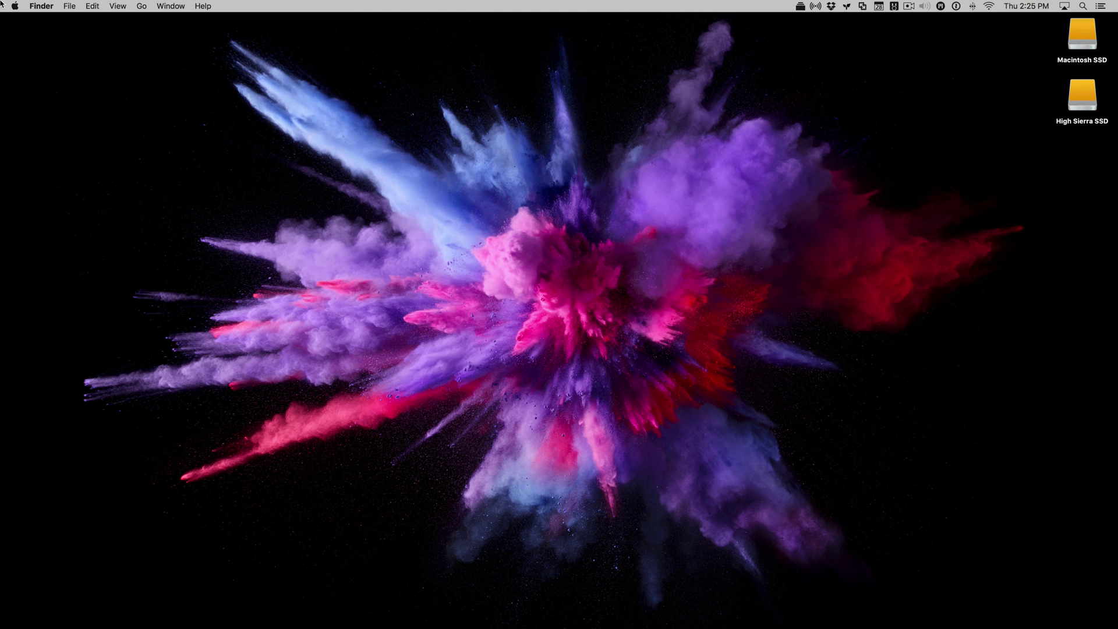
- Launch LUMIX Tether from Launchpad to bring up the DC-GH5 camera control panel
mouse_move(2, 2)
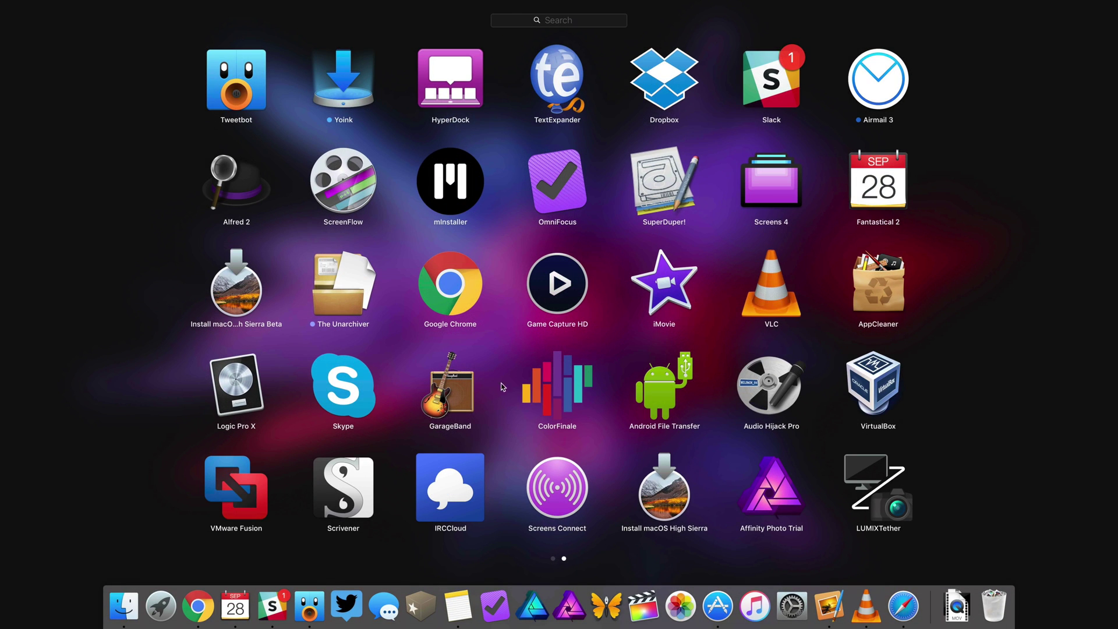
left_click(885, 508)
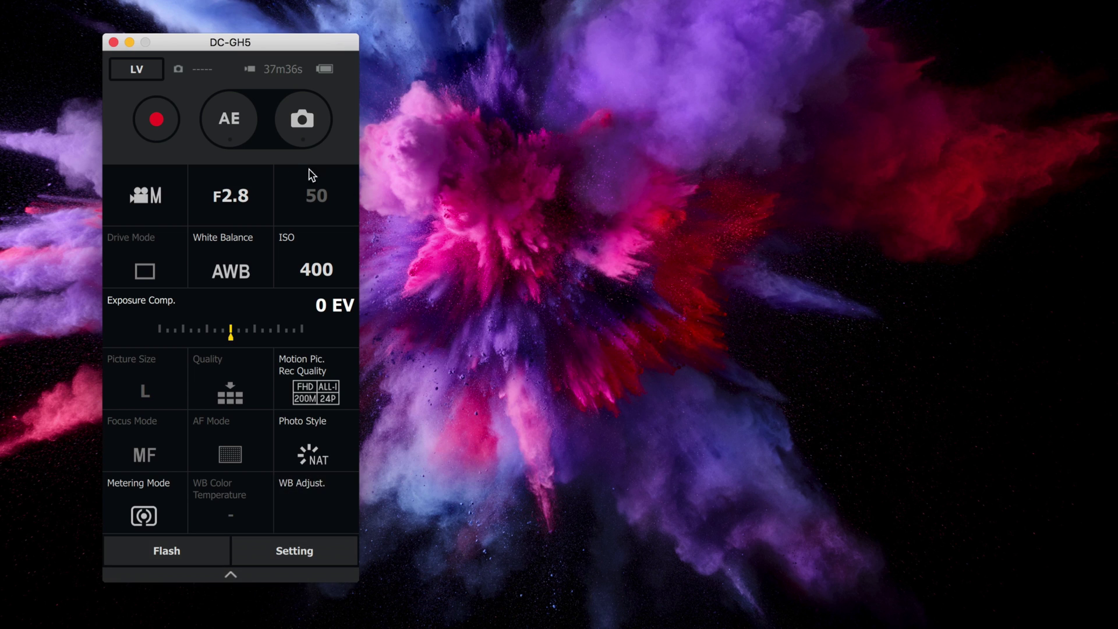
left_click(163, 119)
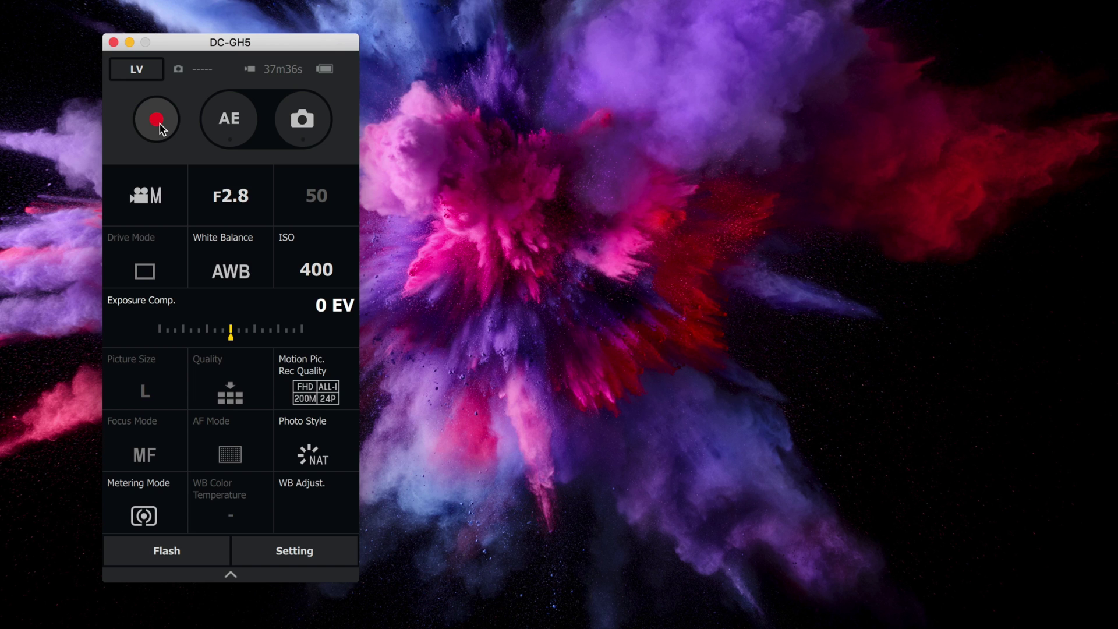
left_click(153, 203)
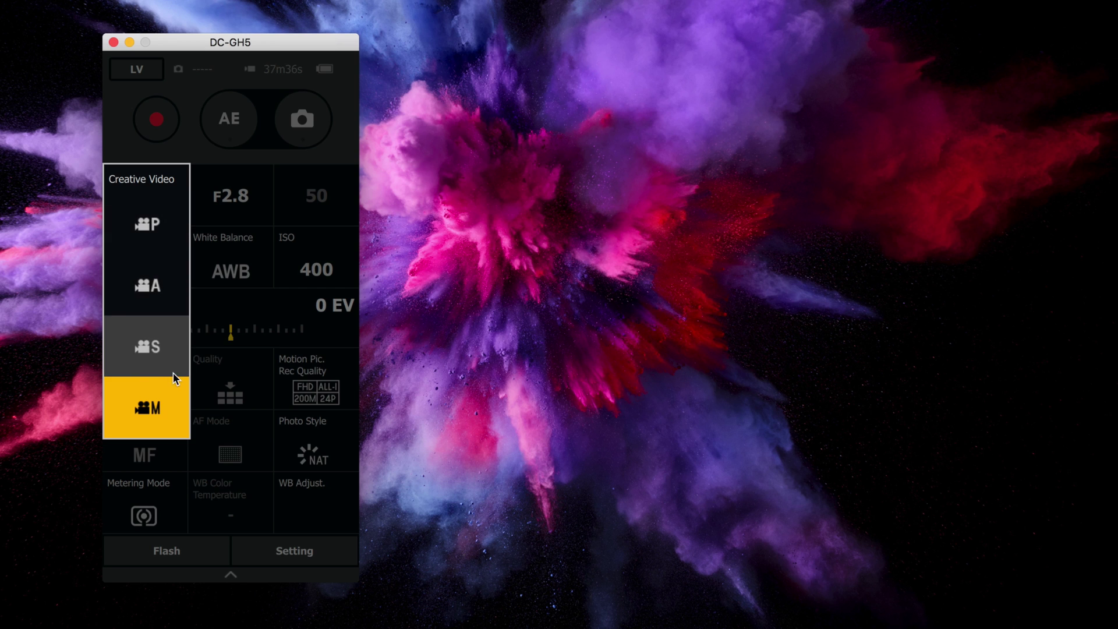
left_click(243, 175)
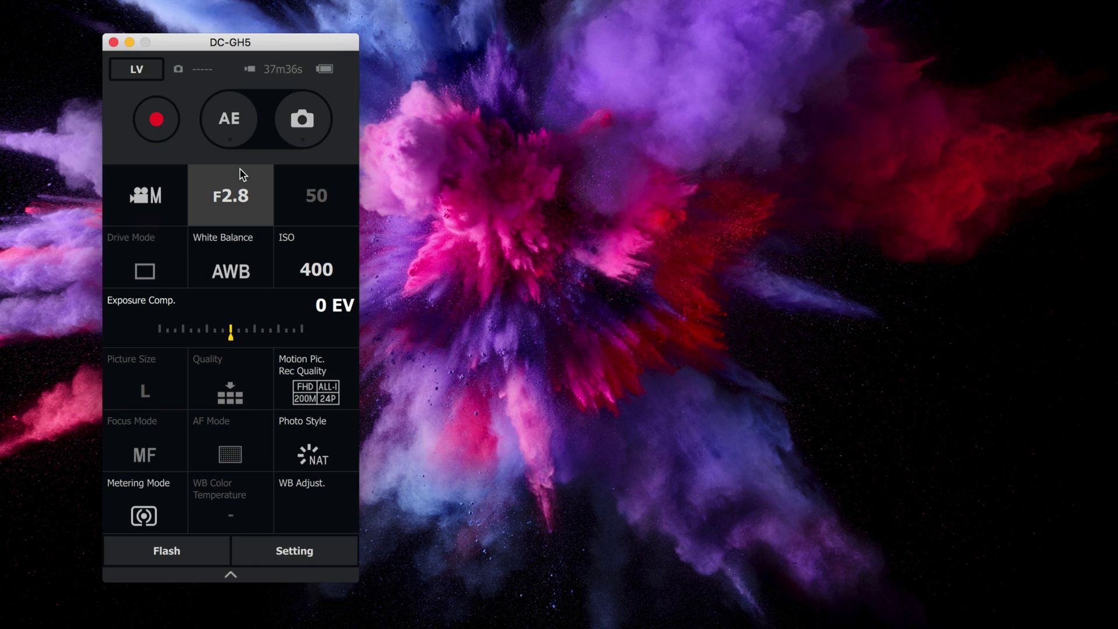
left_click(256, 196)
scroll(231, 460, "down", 10)
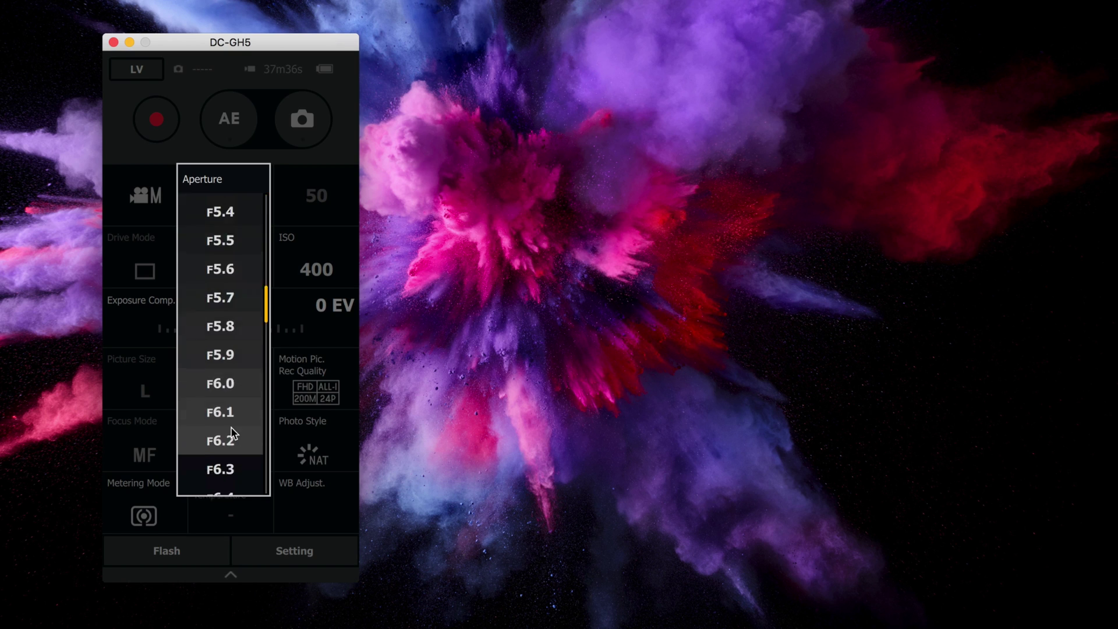
scroll(232, 434, "down", 15)
scroll(230, 415, "up", 20)
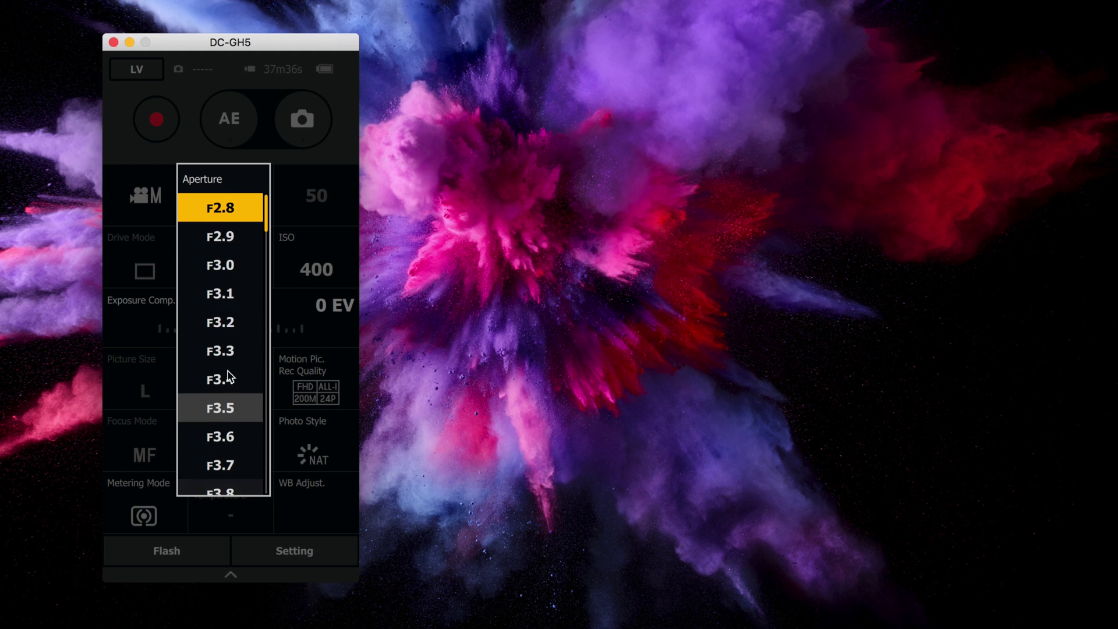
left_click(222, 208)
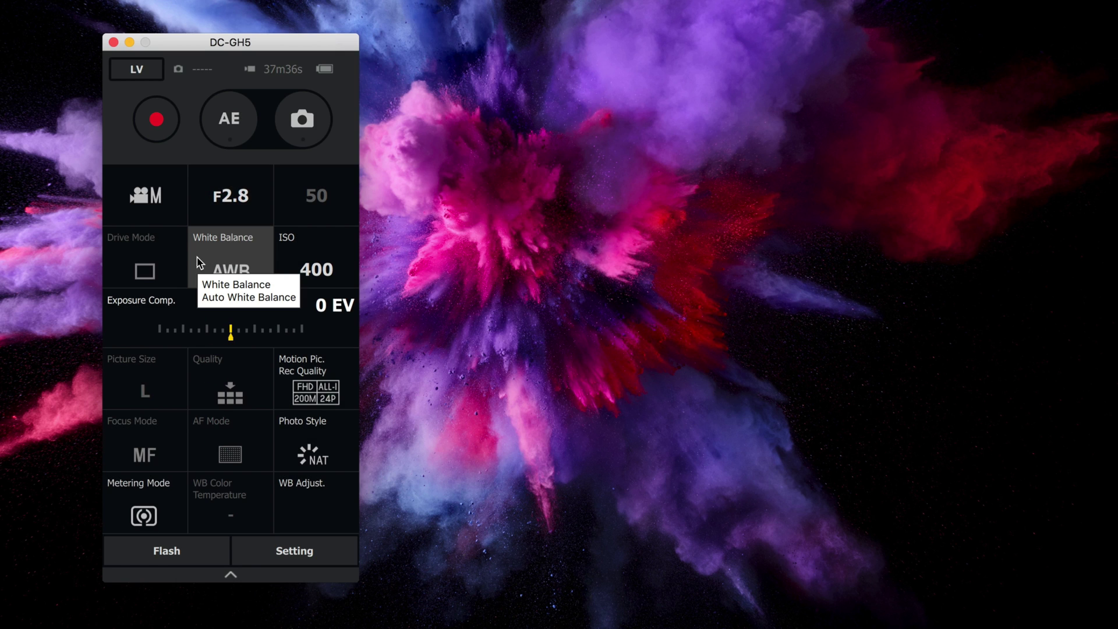
left_click(227, 273)
scroll(233, 362, "down", 5)
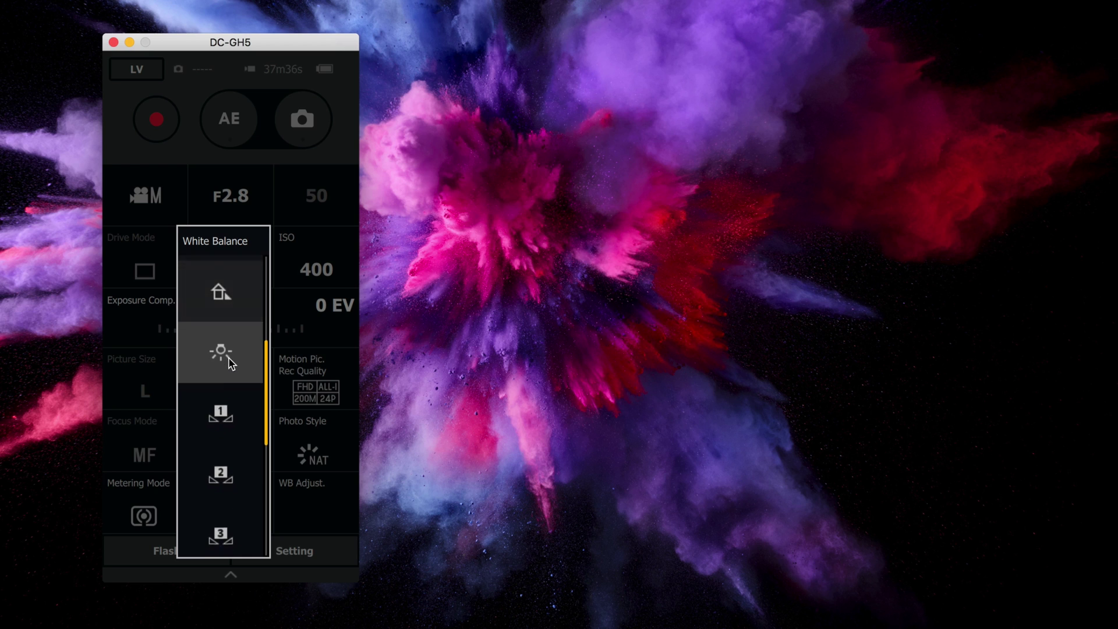
scroll(232, 362, "up", 5)
left_click(233, 287)
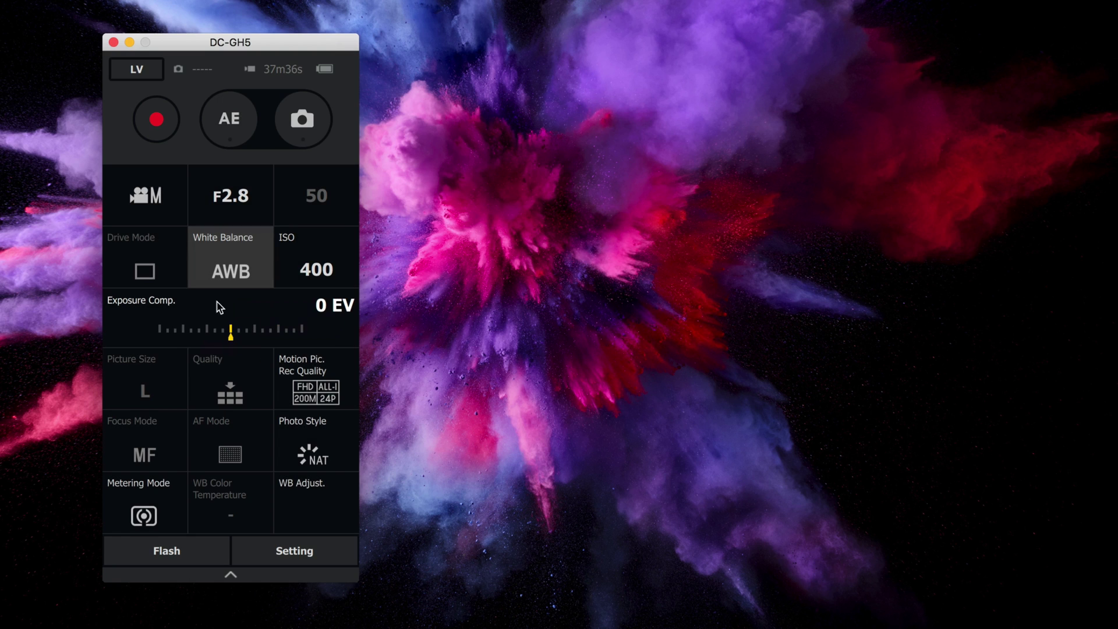
left_click(313, 259)
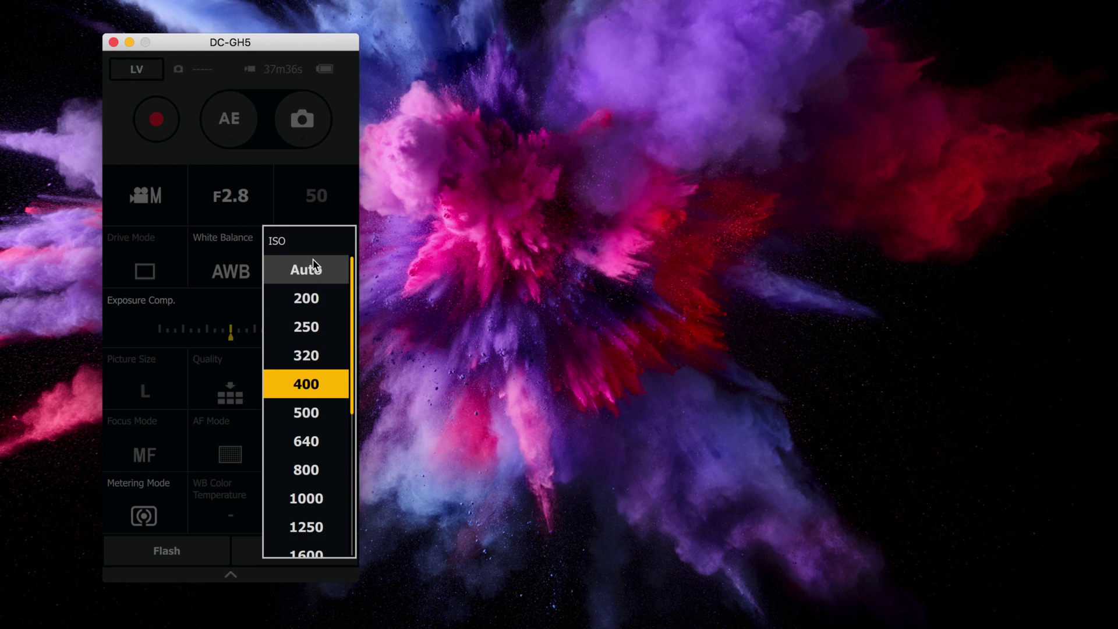
left_click(207, 316)
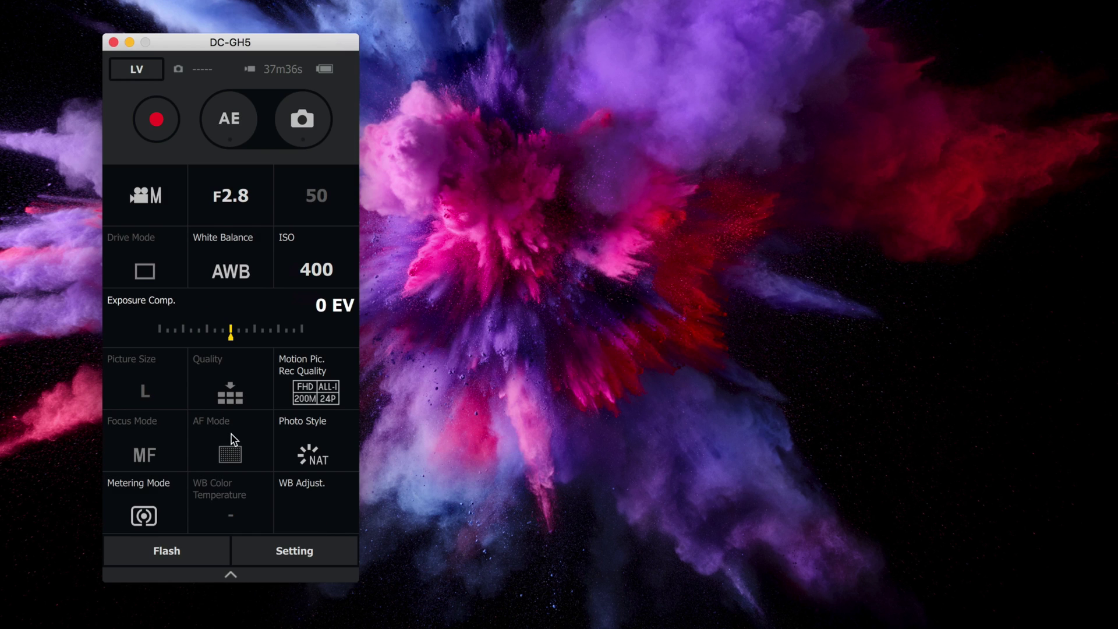
- Choose FHD ALL-I 200M 24P as the movie recording quality and keep Photo Style at NAT
left_click(328, 392)
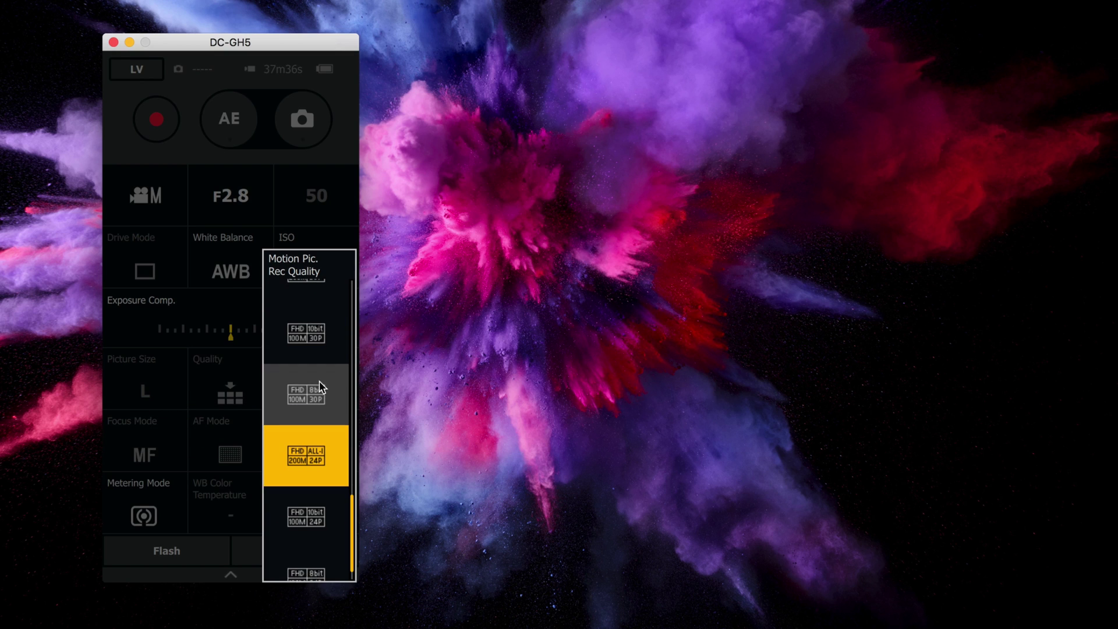
scroll(319, 381, "down", 1)
scroll(302, 433, "up", 5)
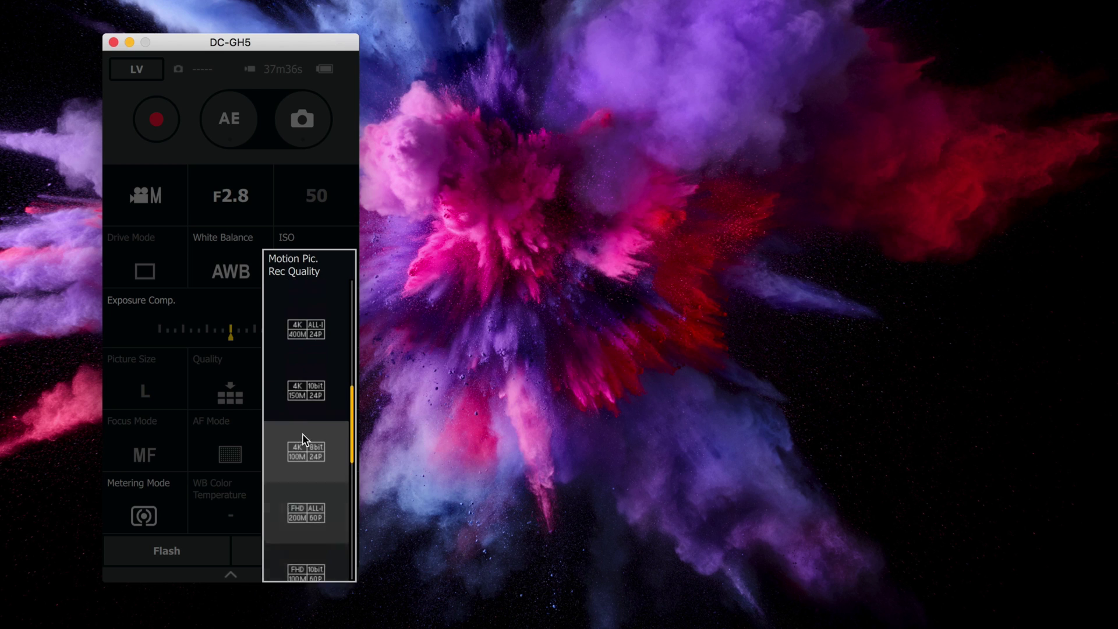
scroll(302, 433, "down", 5)
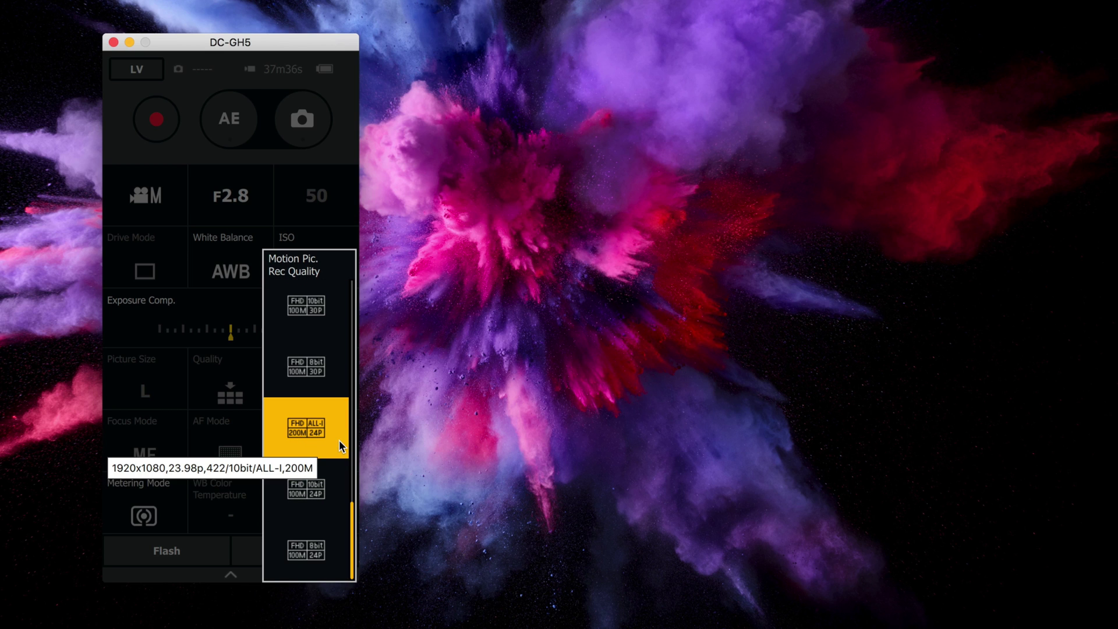
scroll(317, 437, "up", 4)
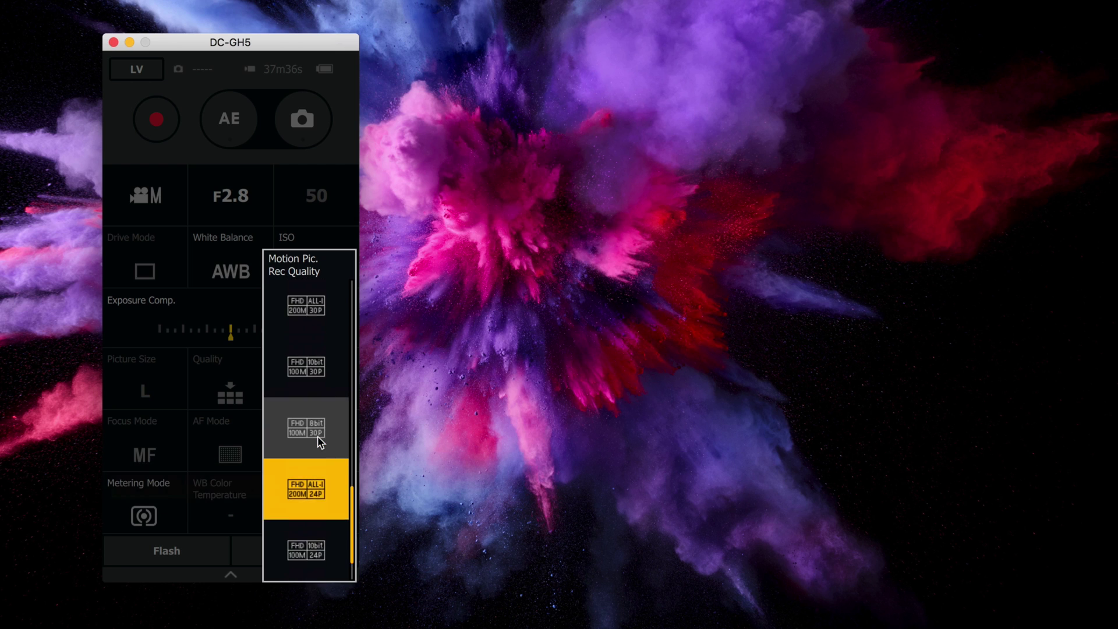
scroll(317, 435, "up", 2)
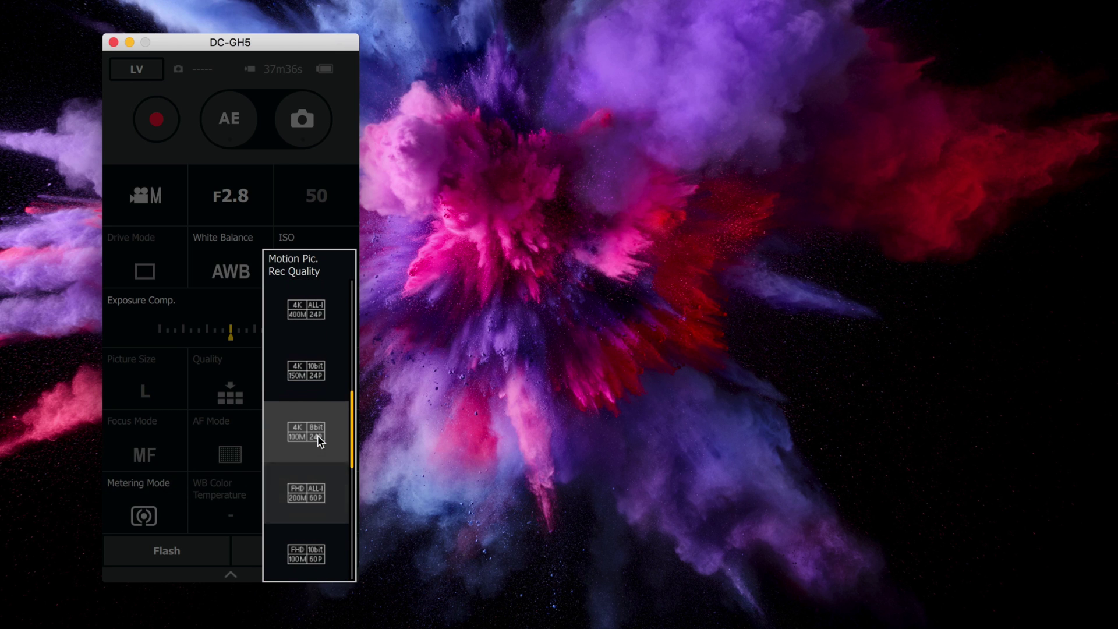
scroll(323, 436, "down", 1)
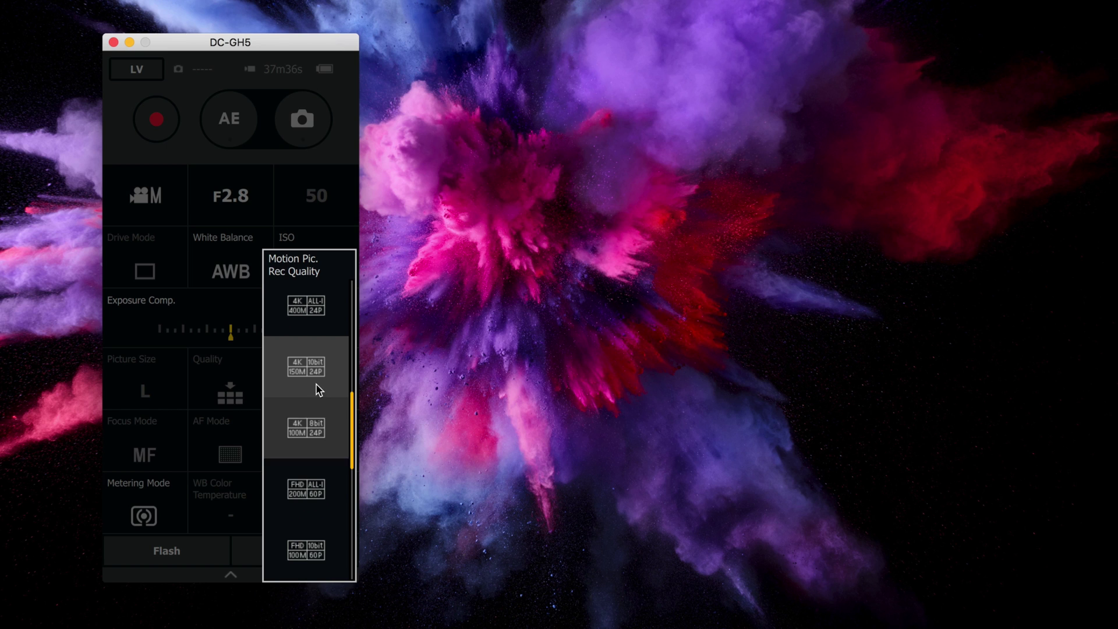
scroll(316, 386, "up", 1)
scroll(314, 390, "down", 1)
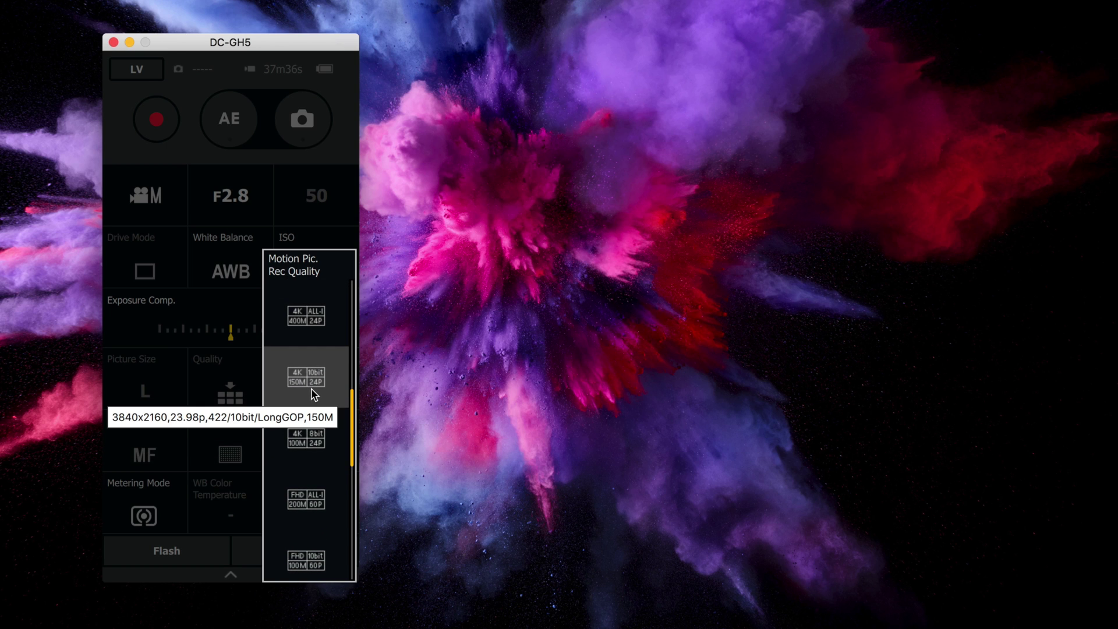
scroll(315, 402, "up", 2)
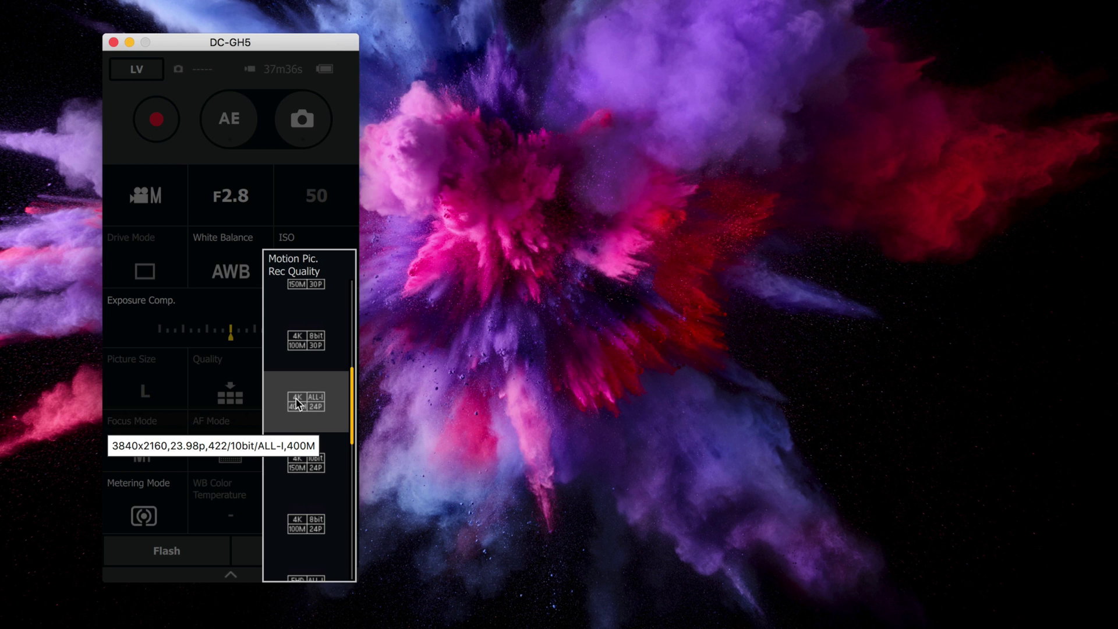
scroll(306, 410, "up", 2)
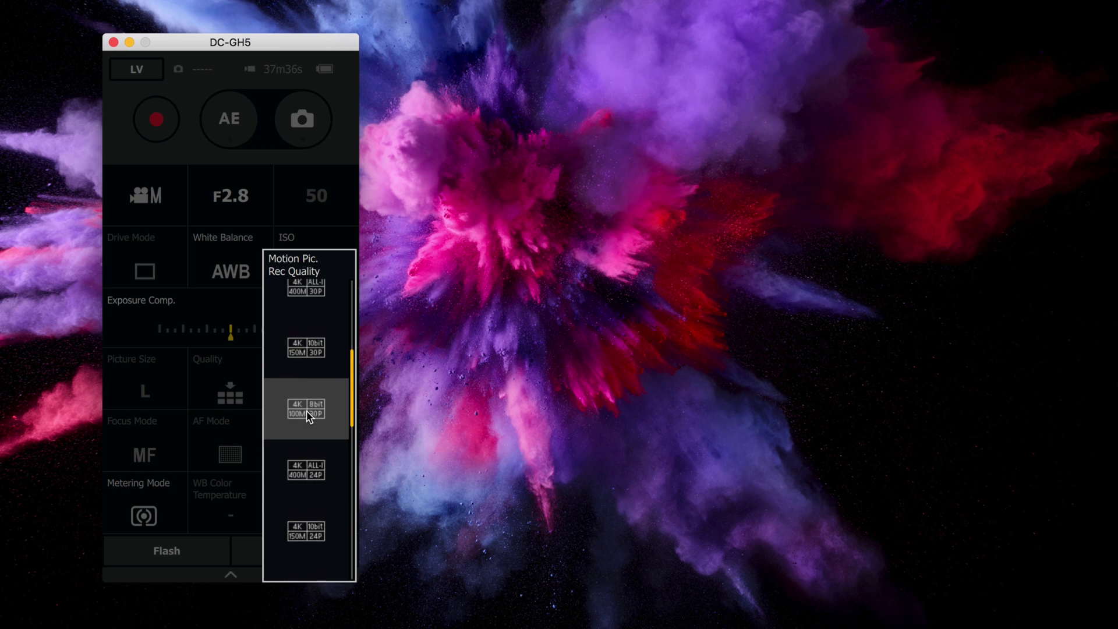
scroll(307, 411, "up", 2)
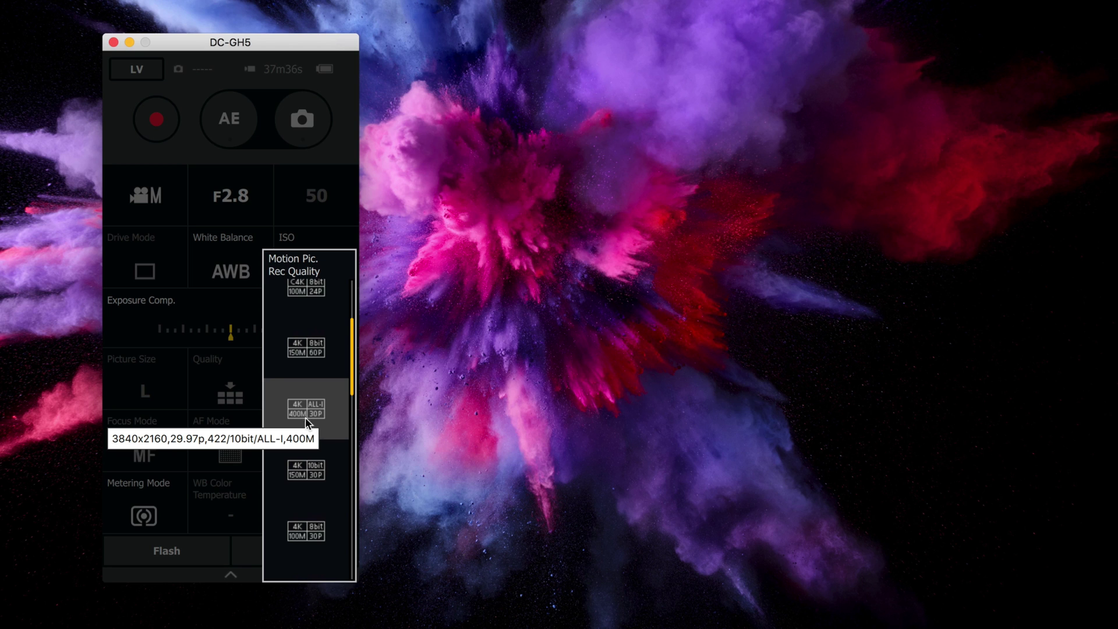
scroll(309, 414, "up", 1)
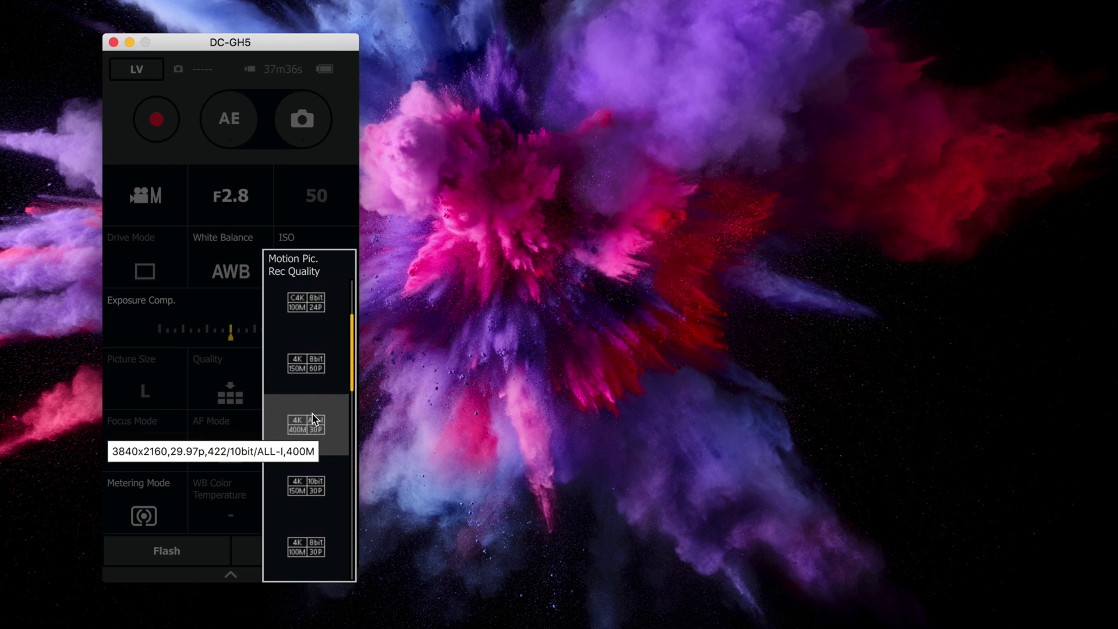
scroll(314, 417, "up", 2)
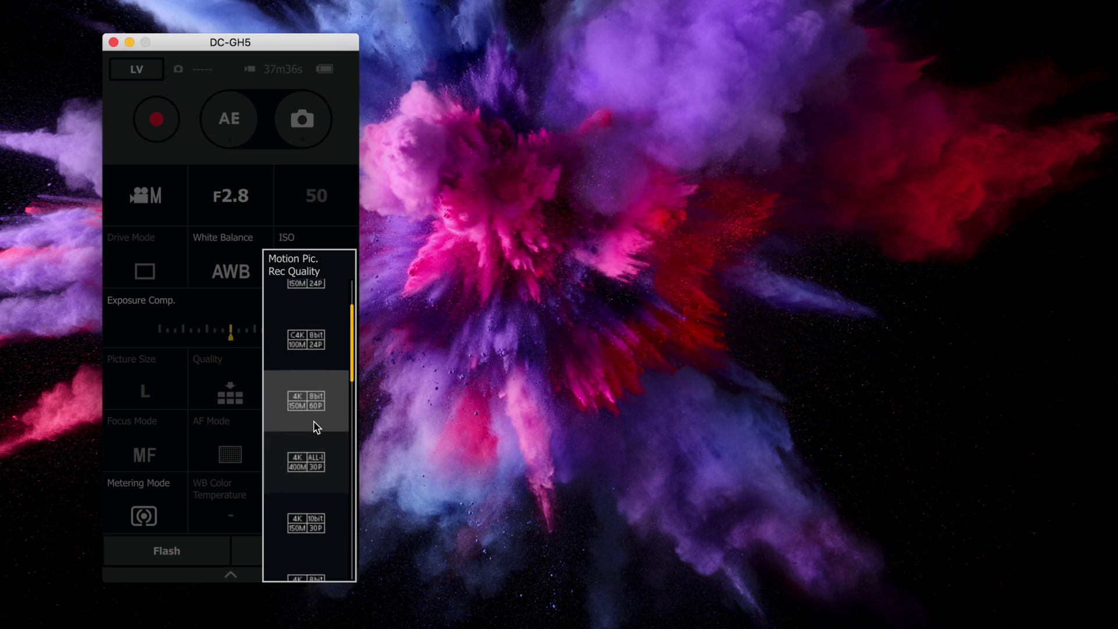
scroll(316, 426, "down", 1)
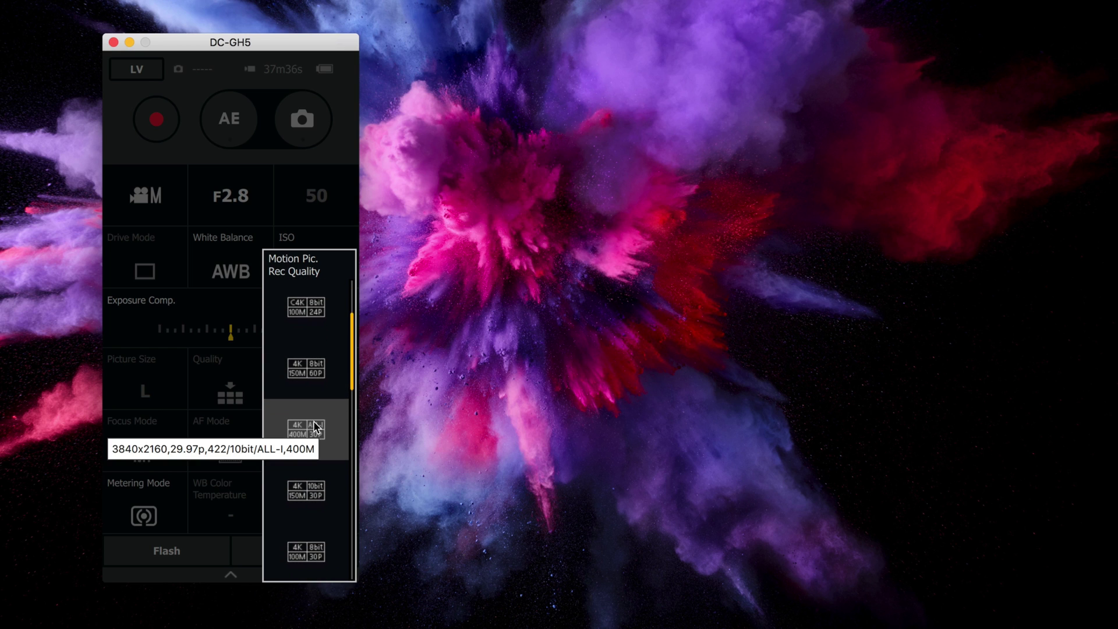
scroll(313, 422, "up", 3)
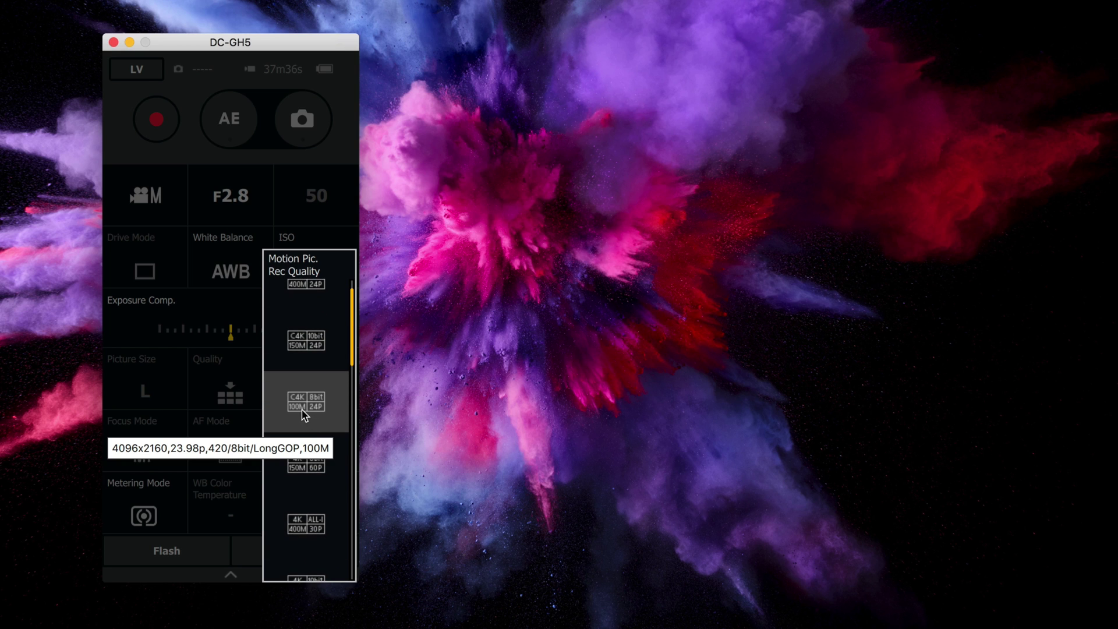
scroll(302, 411, "down", 7)
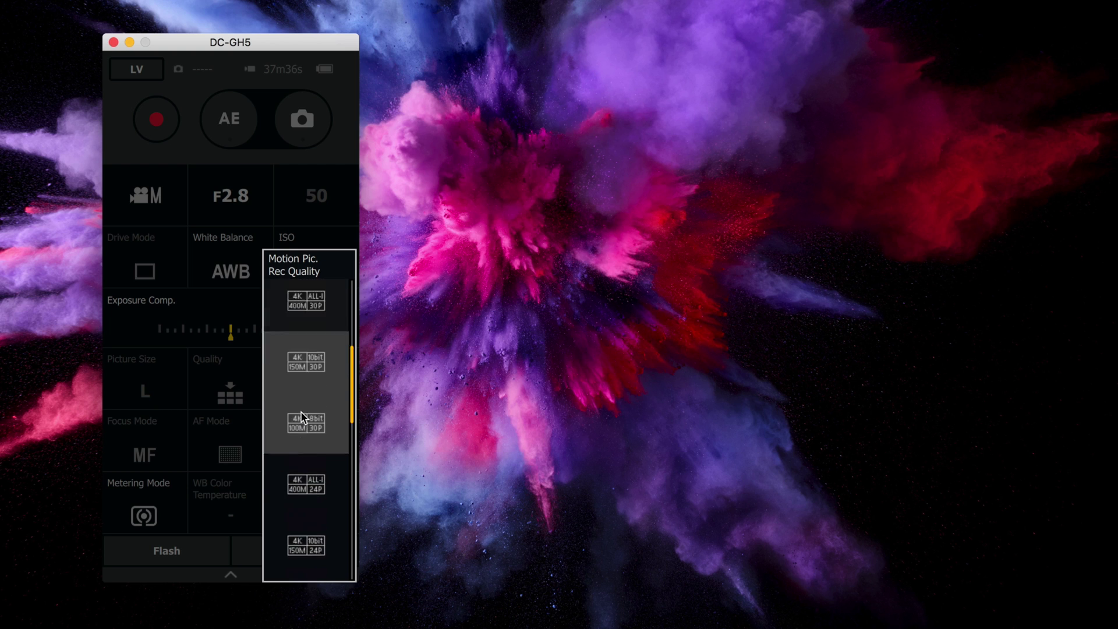
left_click(301, 415)
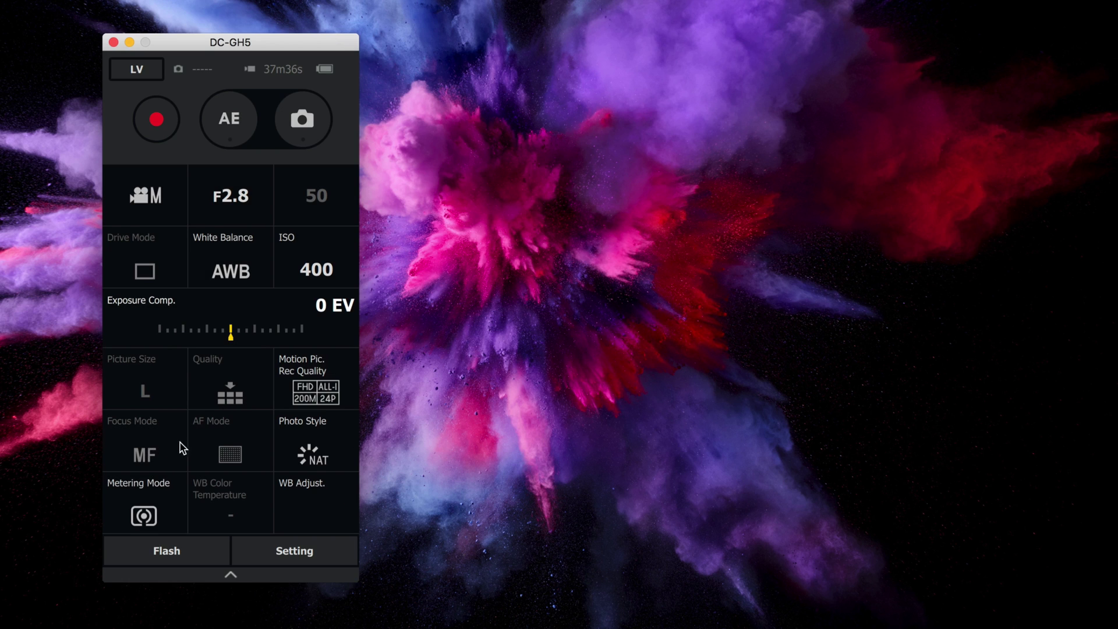
left_click(302, 445)
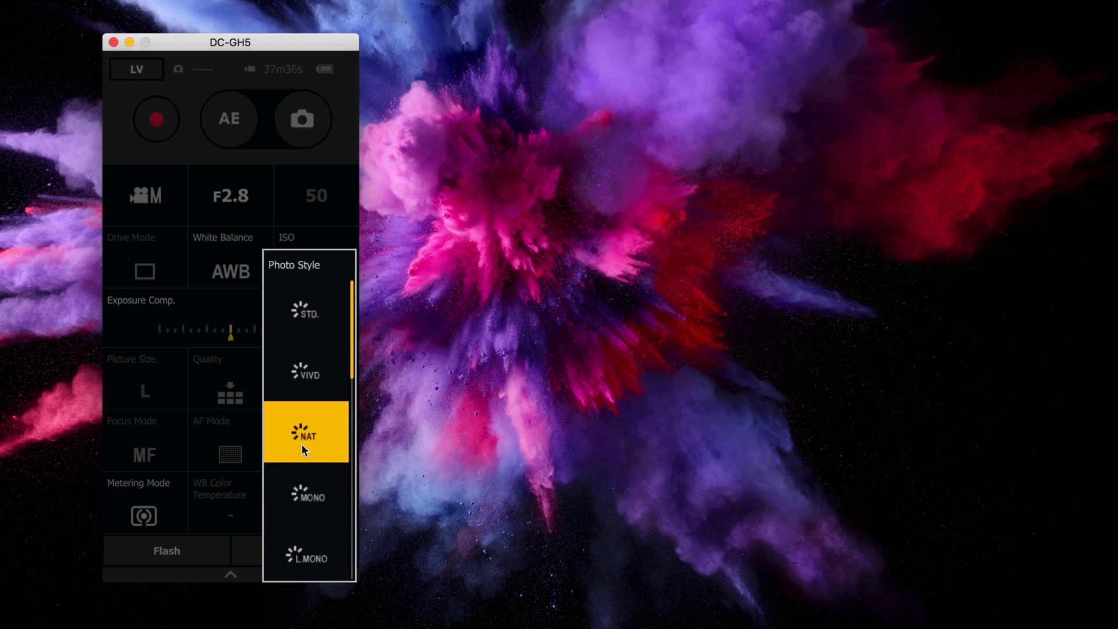
left_click(302, 444)
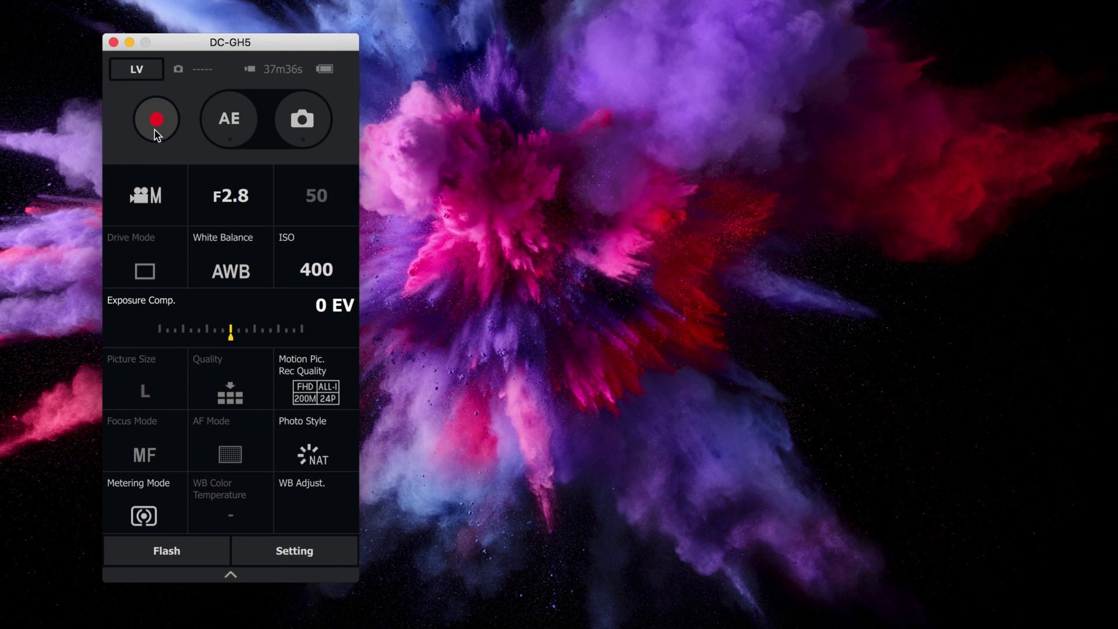
- Open Live View and arrange it beside the camera settings panel
left_click(140, 69)
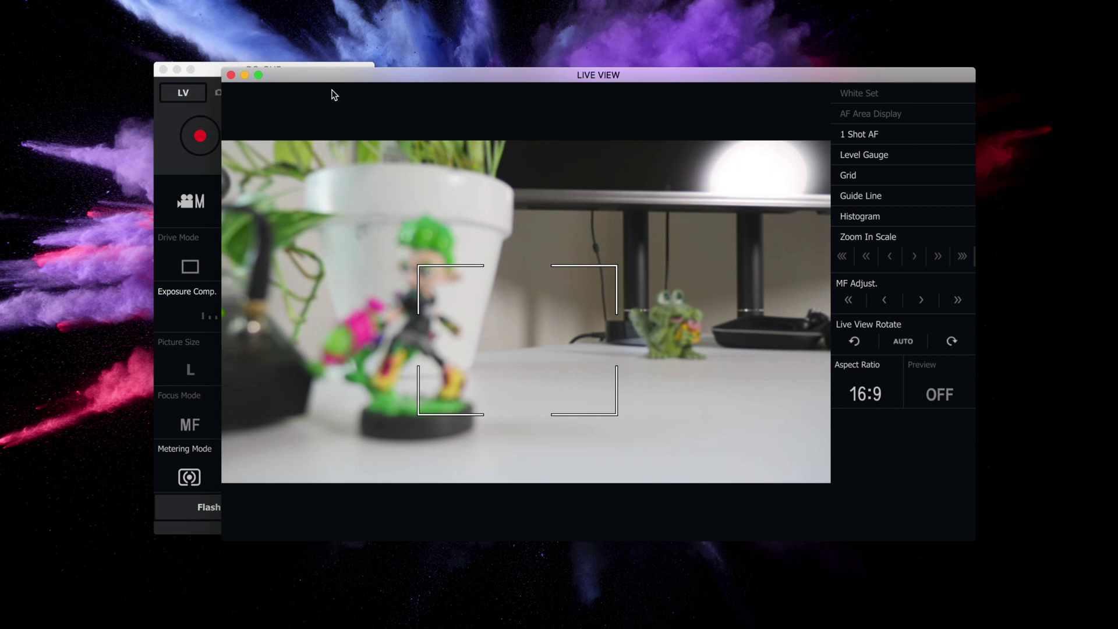
left_click_drag(353, 79, 408, 81)
left_click_drag(244, 79, 76, 73)
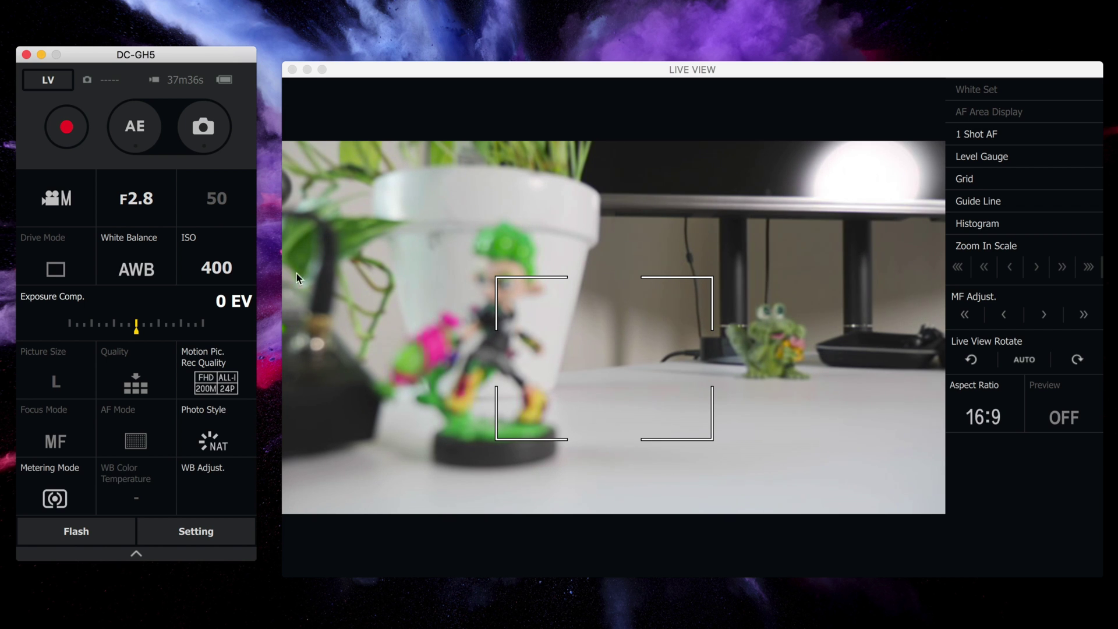
- Start recording and move the focus area from the figurine to the frog, then to the figurine's head
left_click(66, 126)
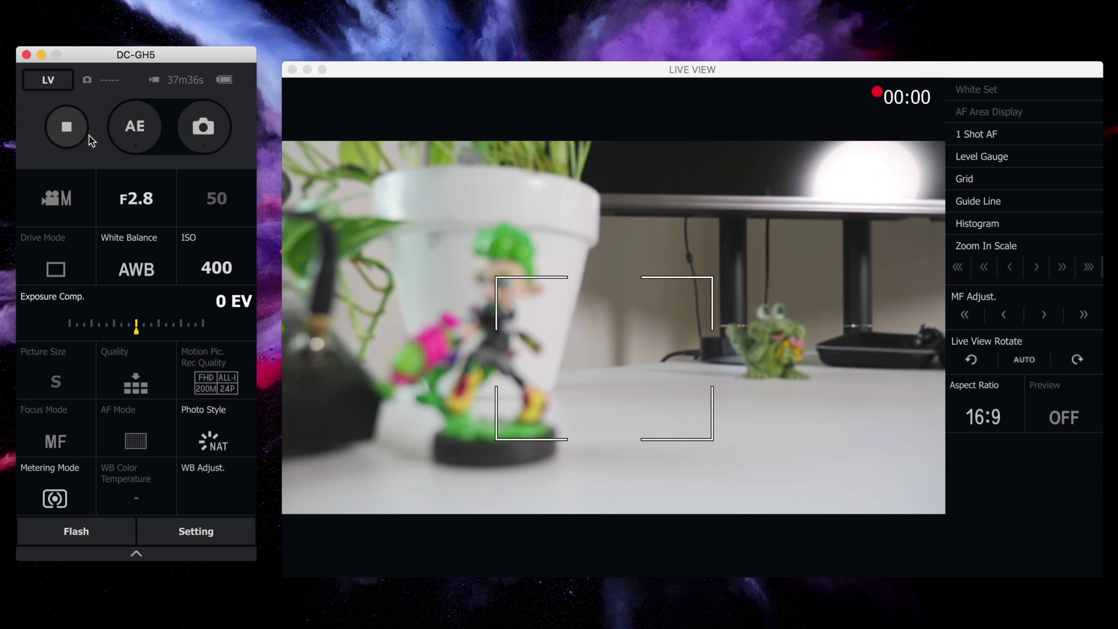
left_click_drag(586, 354, 522, 318)
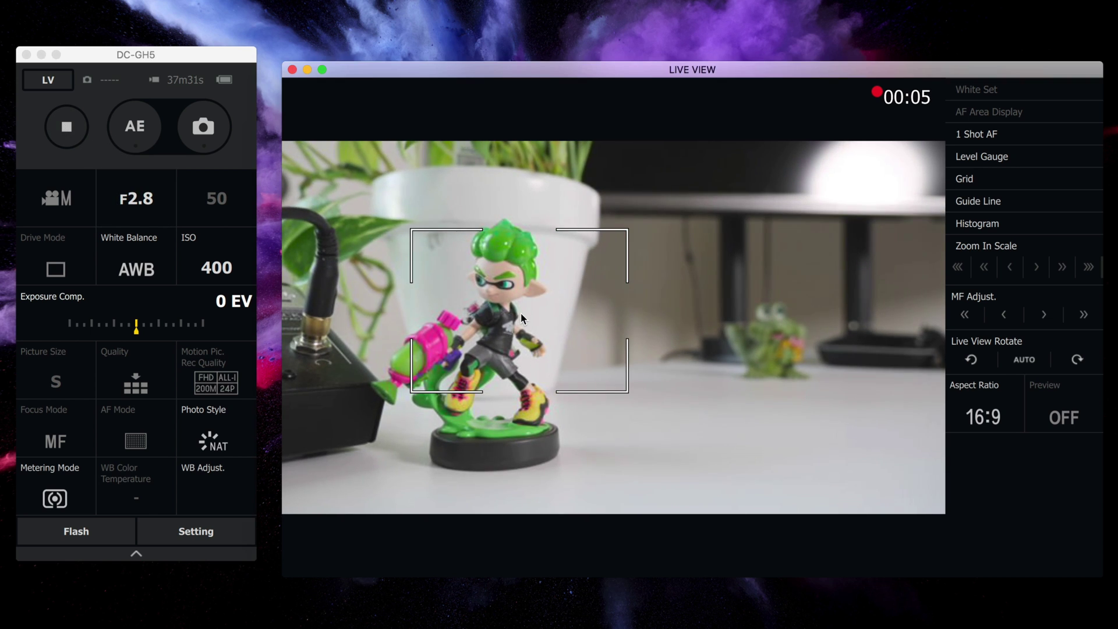
left_click_drag(521, 312, 707, 333)
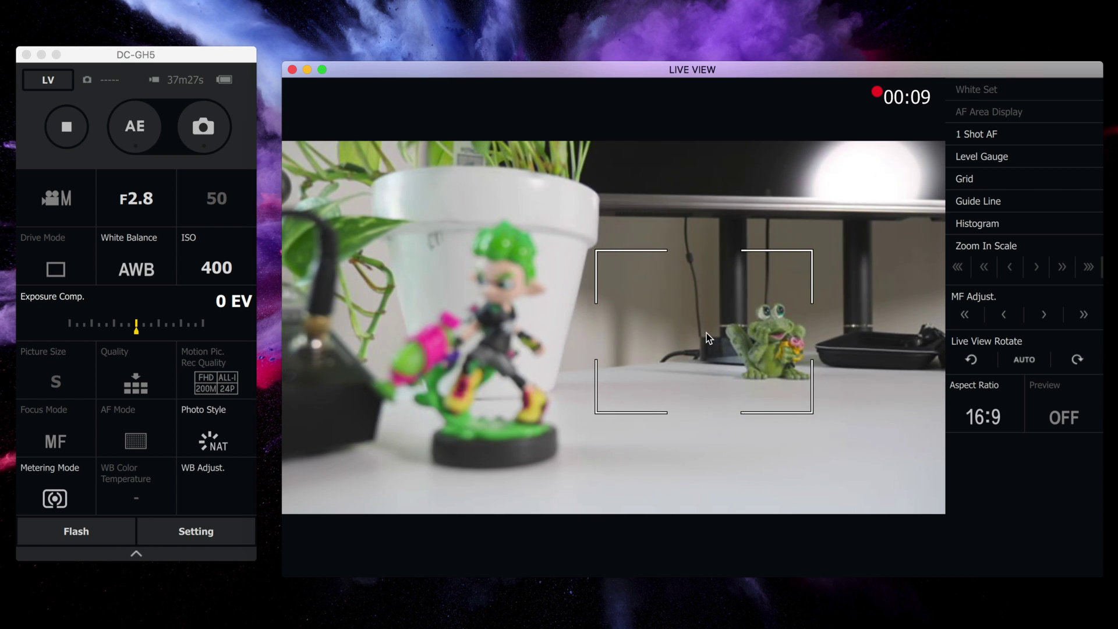
left_click_drag(707, 333, 511, 383)
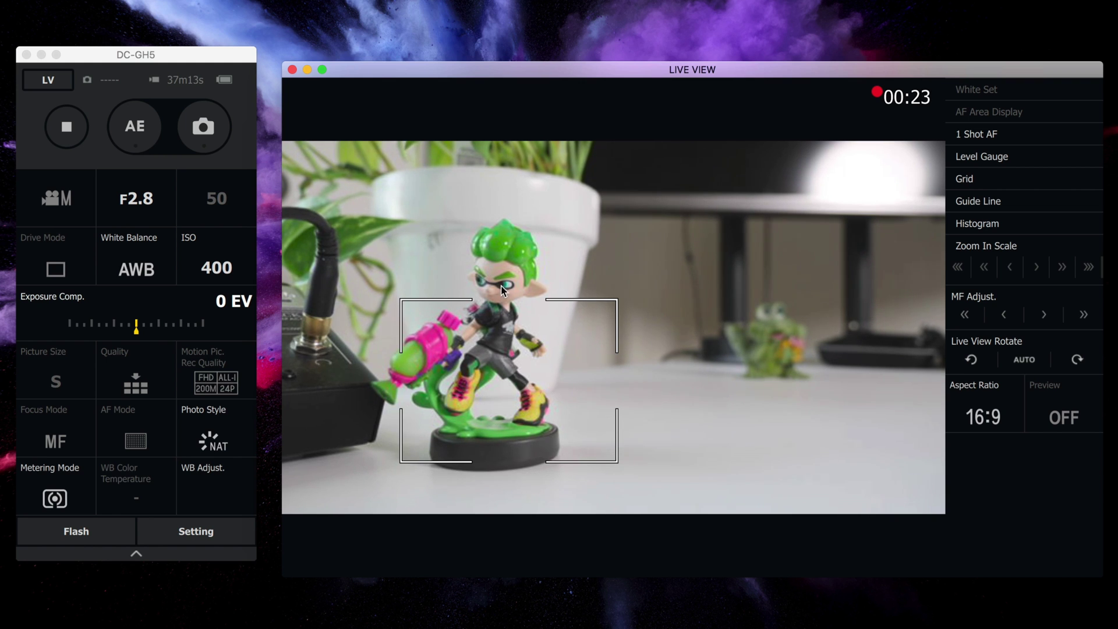
left_click_drag(505, 292, 523, 259)
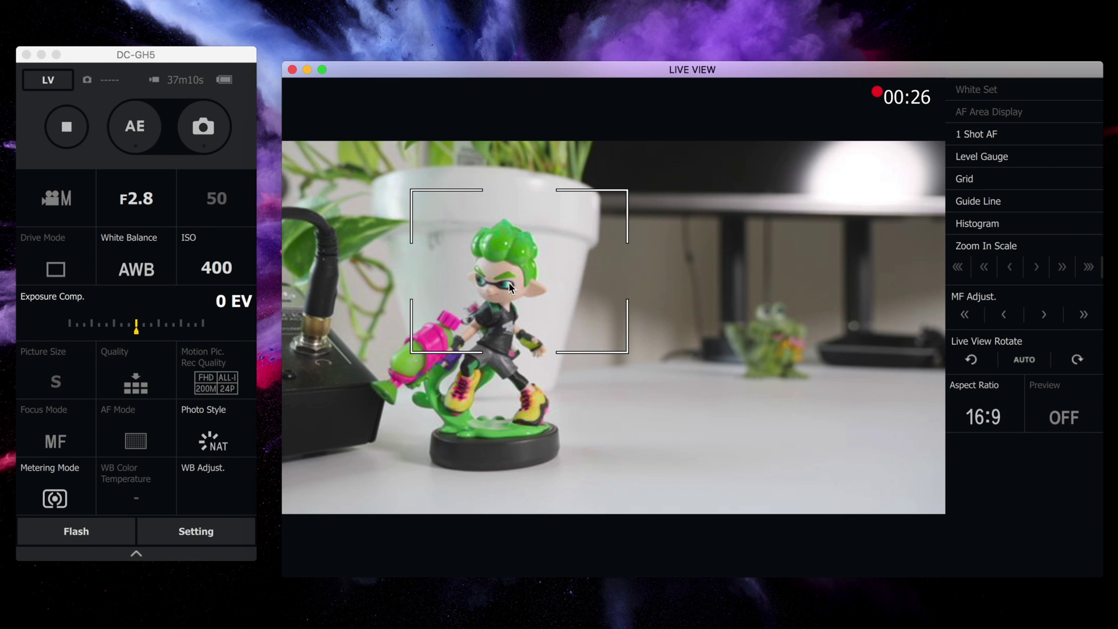
left_click(979, 184)
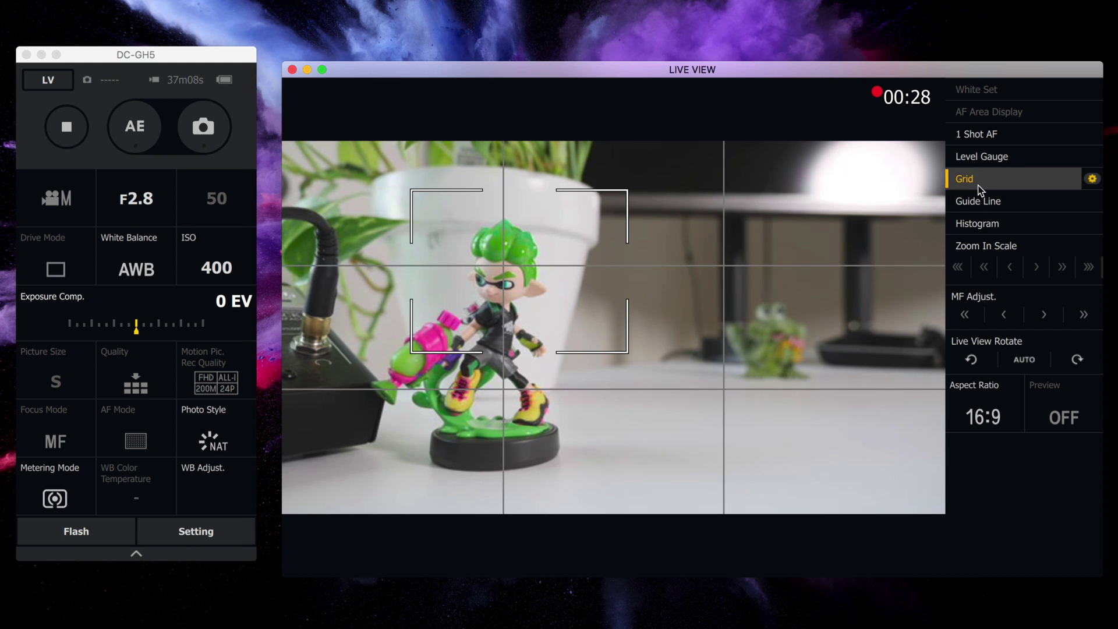
left_click(981, 184)
left_click(981, 224)
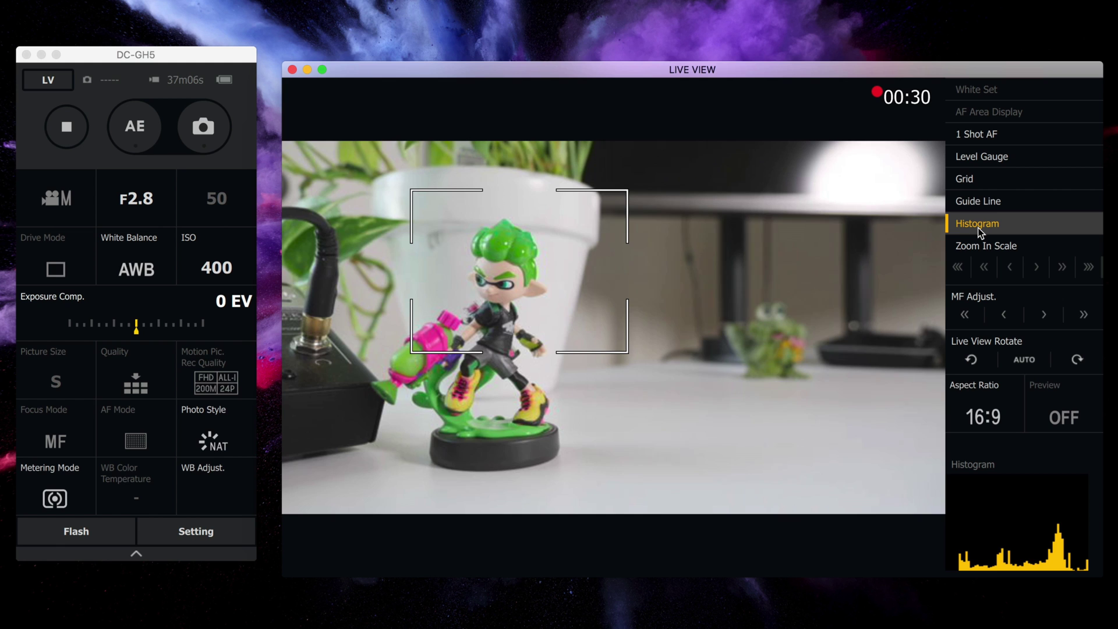
left_click(979, 228)
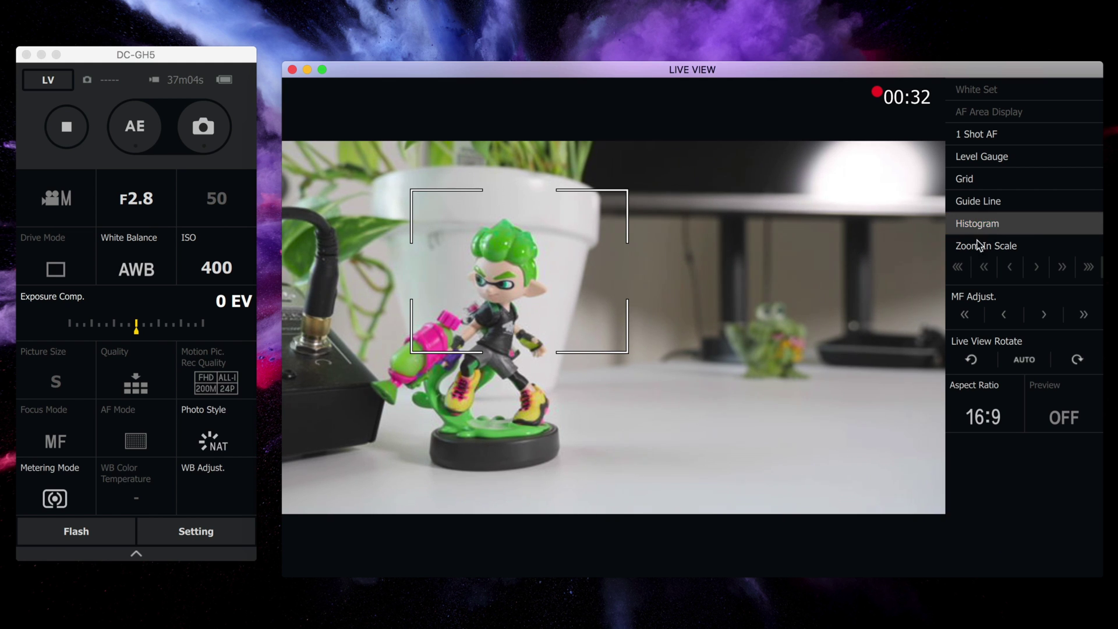
left_click(970, 362)
left_click(970, 362)
left_click(970, 362)
left_click(971, 363)
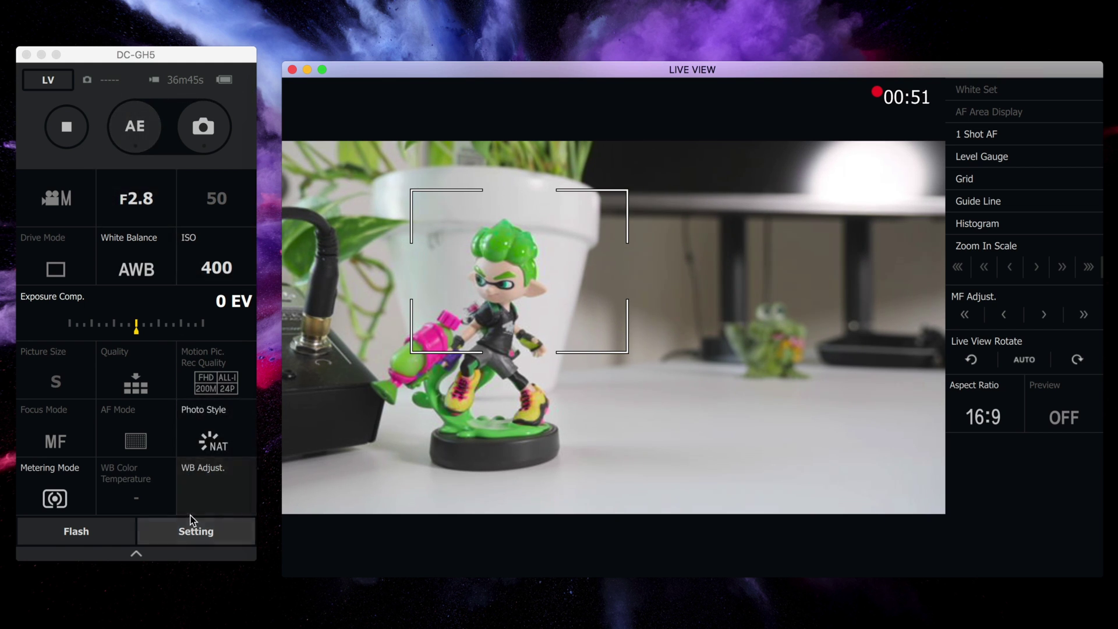
- Check the import settings without changing them, then stop the movie recording
left_click(137, 553)
left_click(140, 178)
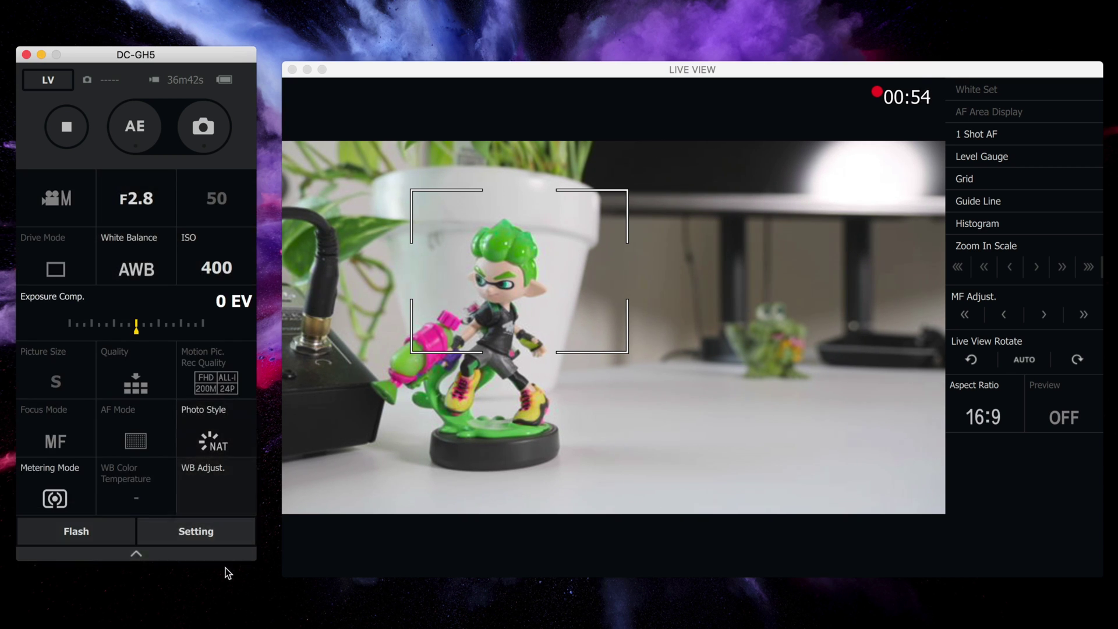
left_click(222, 531)
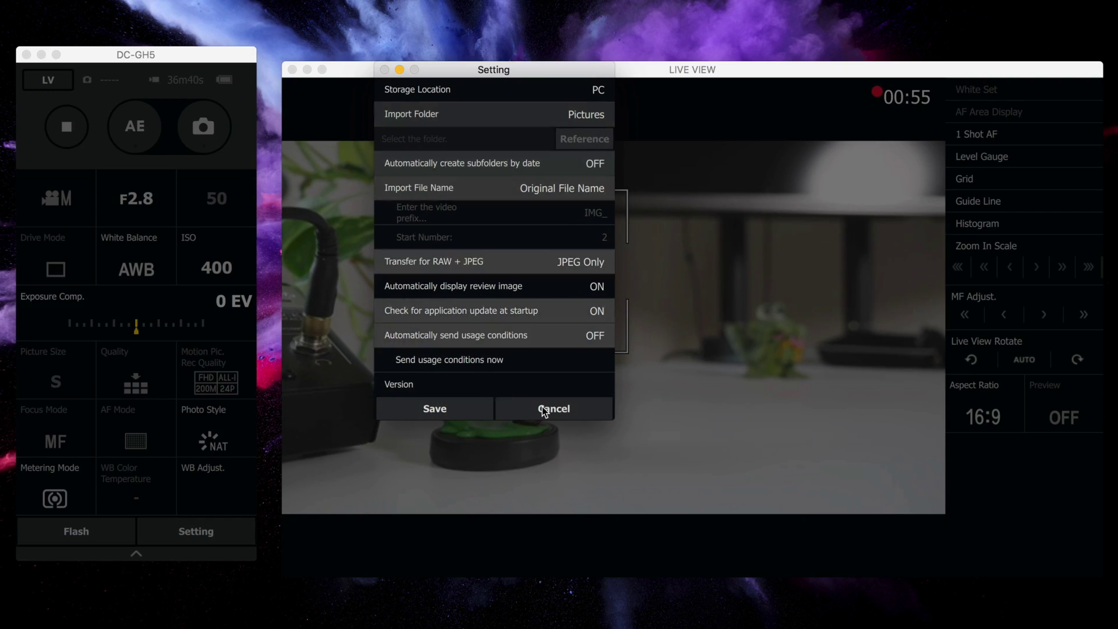
left_click(515, 409)
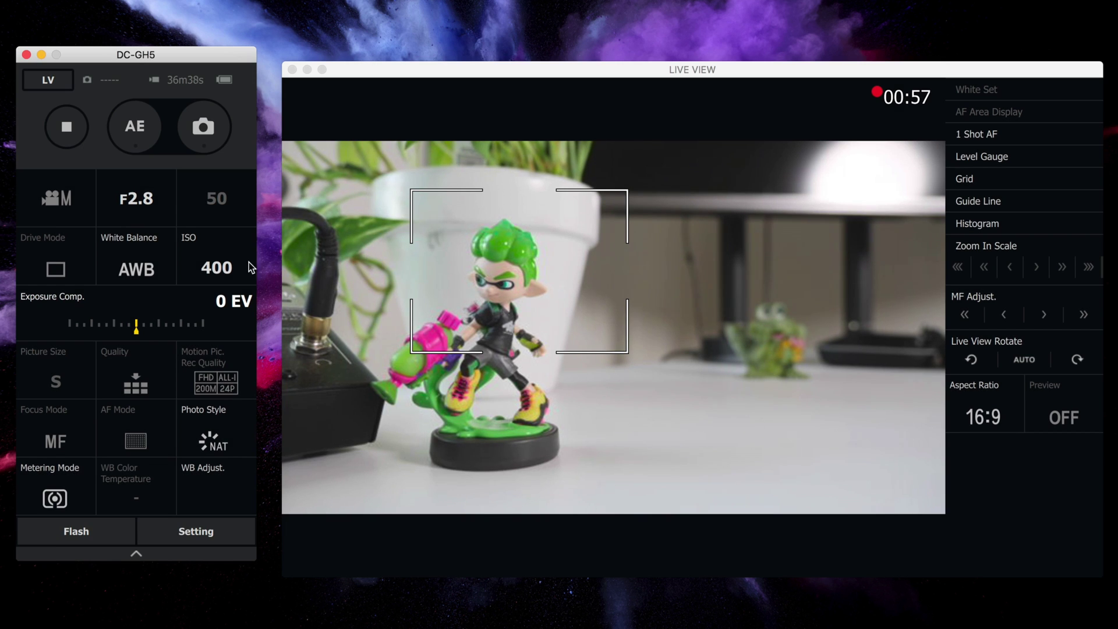
left_click(79, 131)
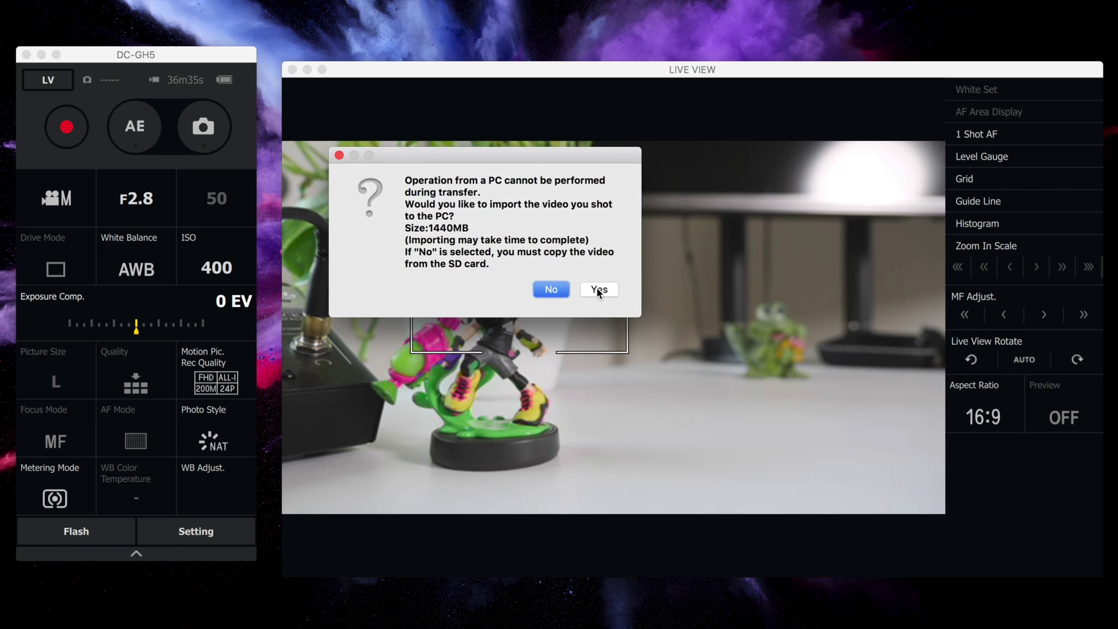
- Accept the prompt to import the 1440MB video to the Mac
left_click(599, 290)
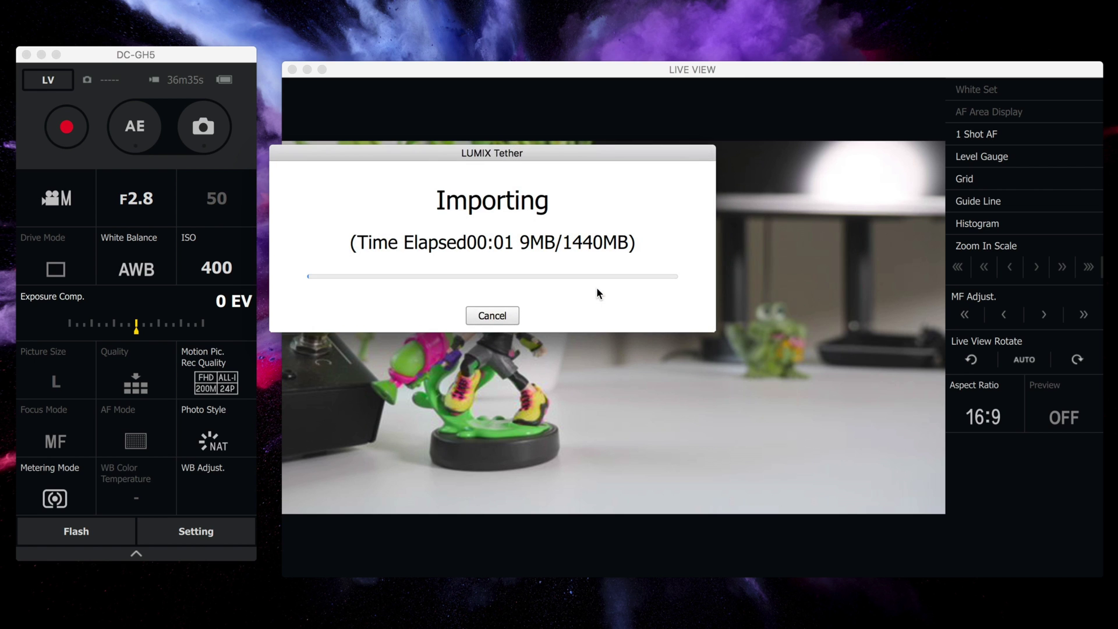